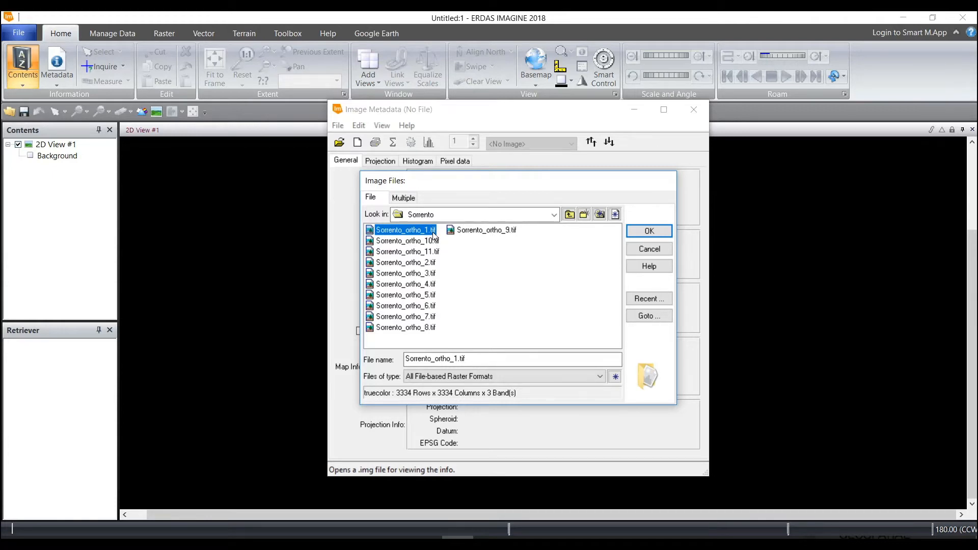
View the metadata of Sorrento_ortho_1.tif, check its projection info and the available metadata edits, and close it.
click(645, 232)
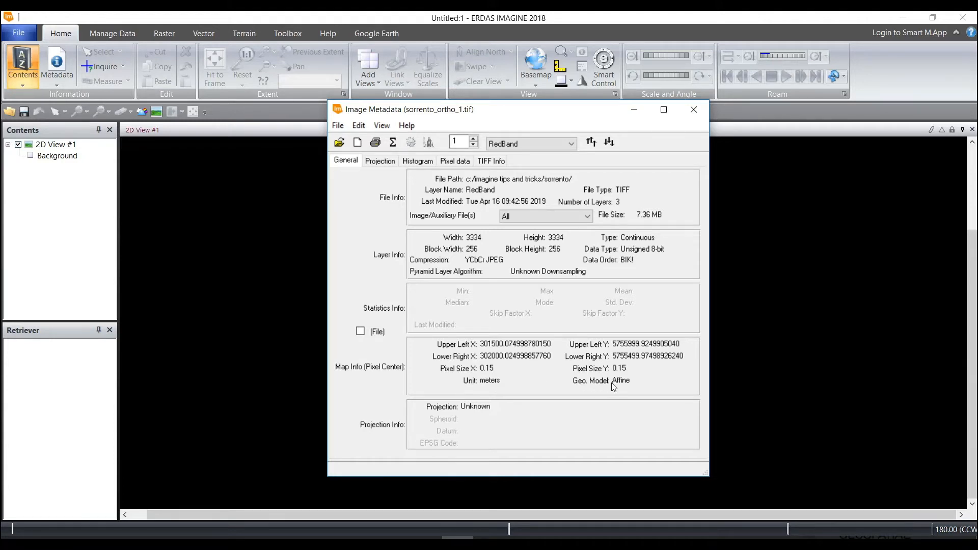
click(358, 125)
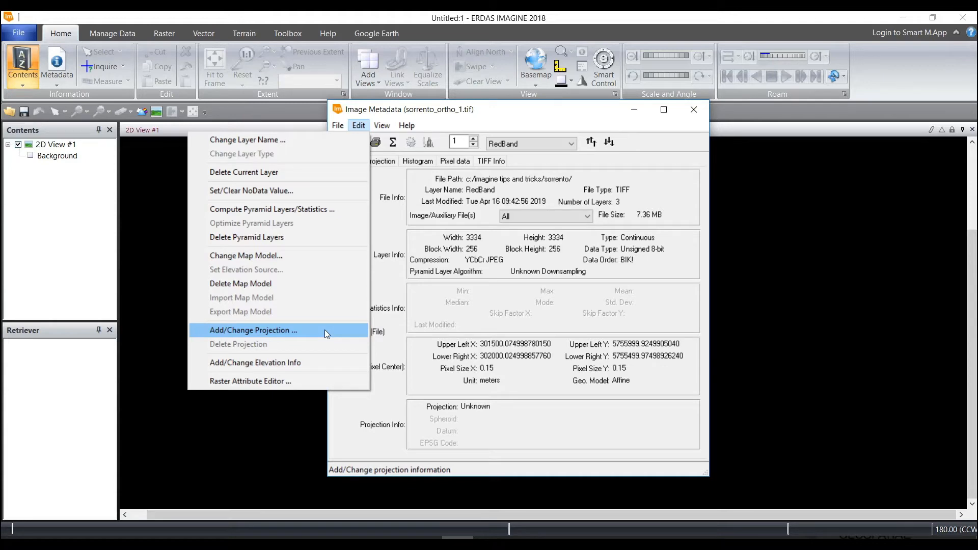
click(694, 110)
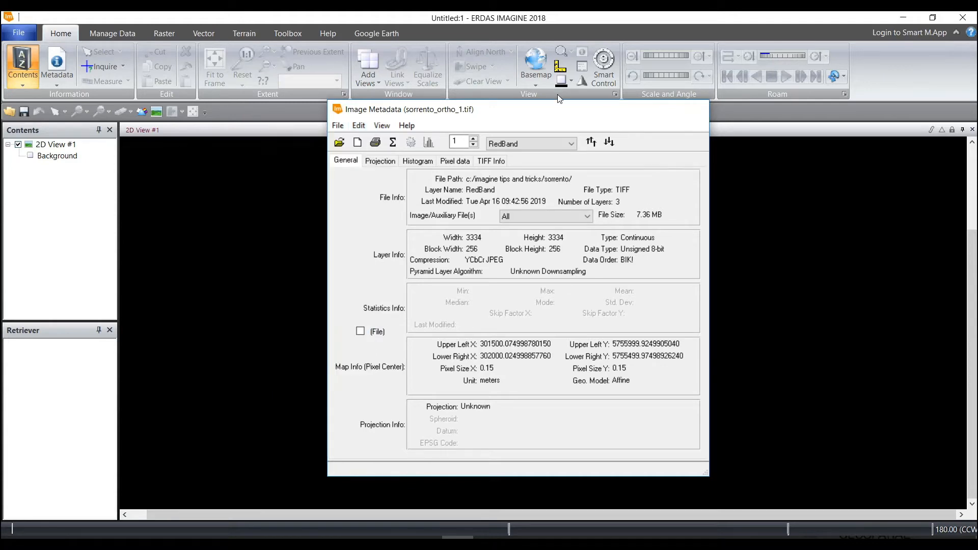
Start Edit Image Metadata and load Sorrento_ortho_1.tif from the Sorrento folder as the image file.
click(112, 34)
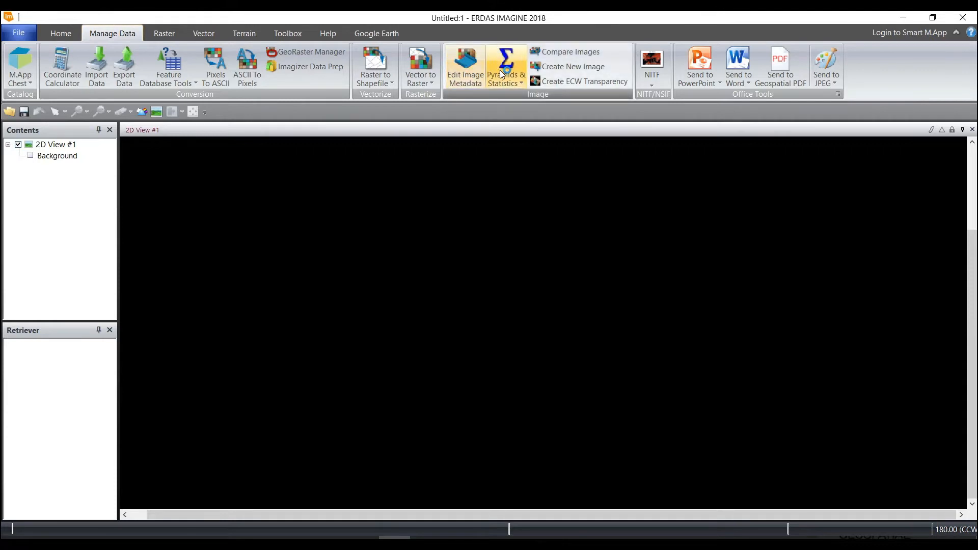
click(465, 64)
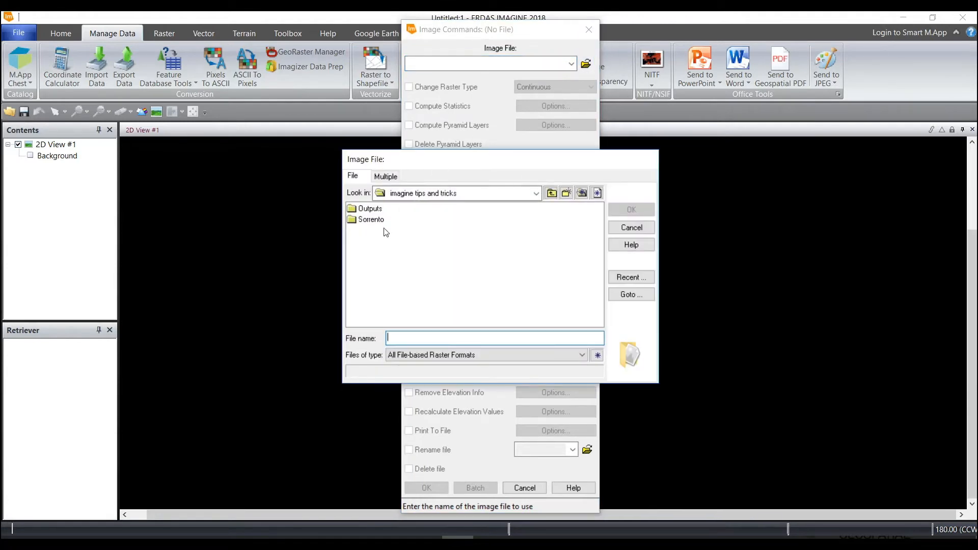
double_click(385, 220)
click(410, 209)
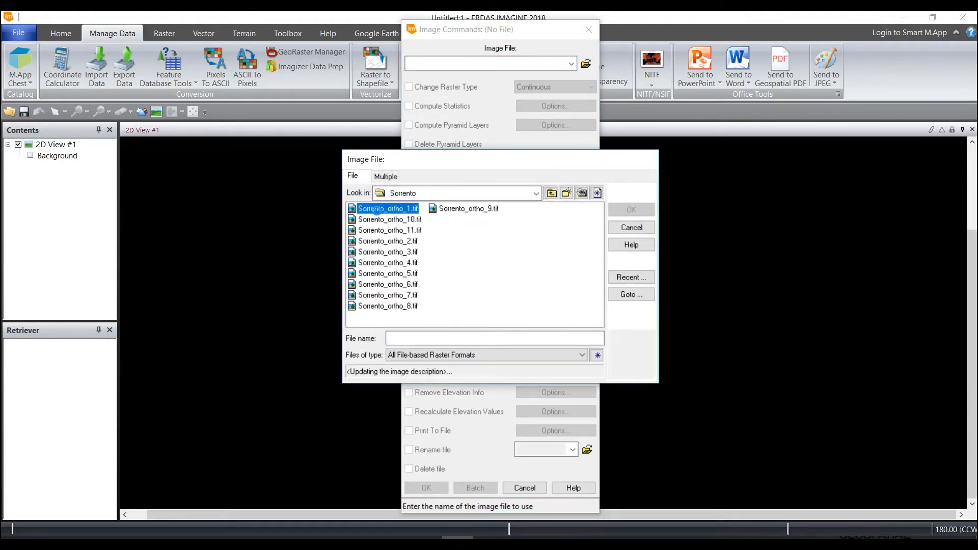
click(612, 212)
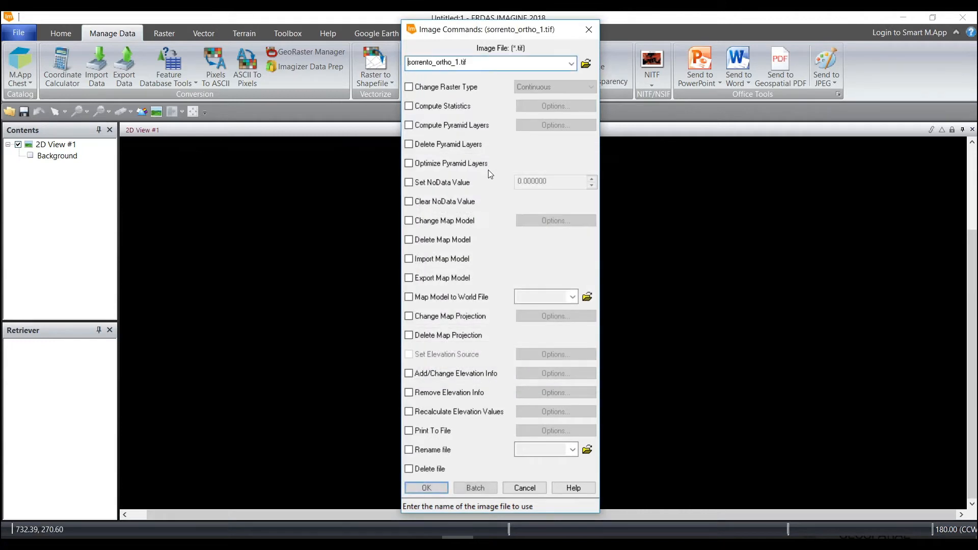
Enable Compute Statistics and Change Map Projection, accepting statistics options with X and Y skip factors of 1 and the Default bin function.
click(409, 106)
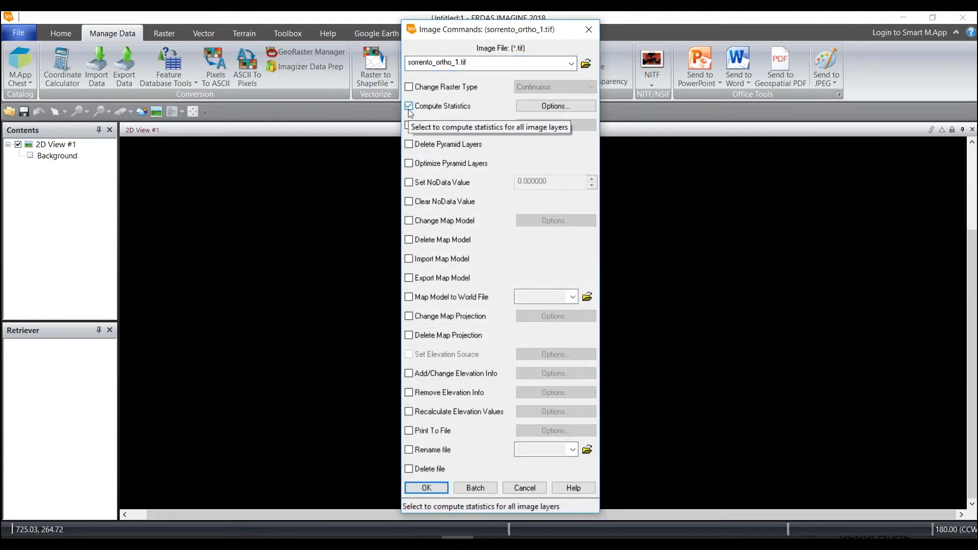
click(409, 317)
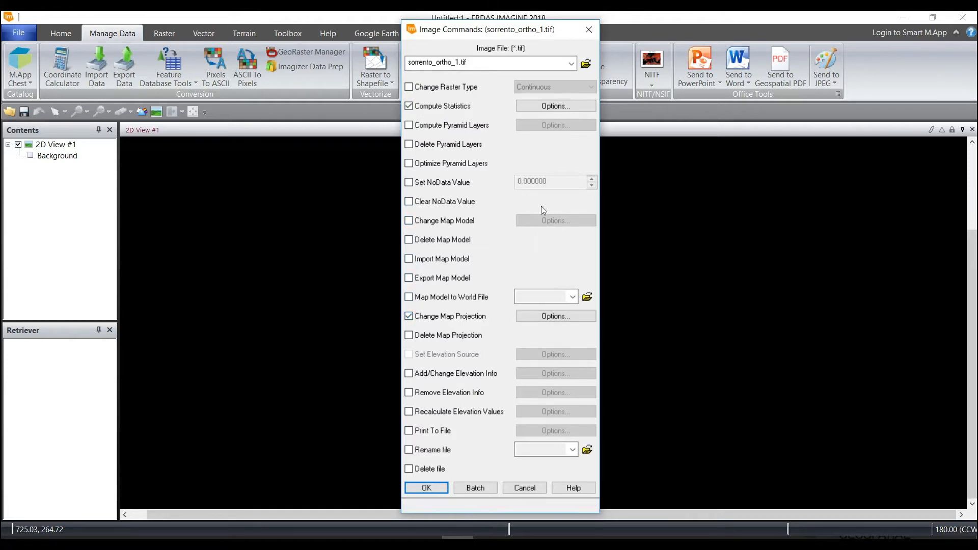
click(554, 106)
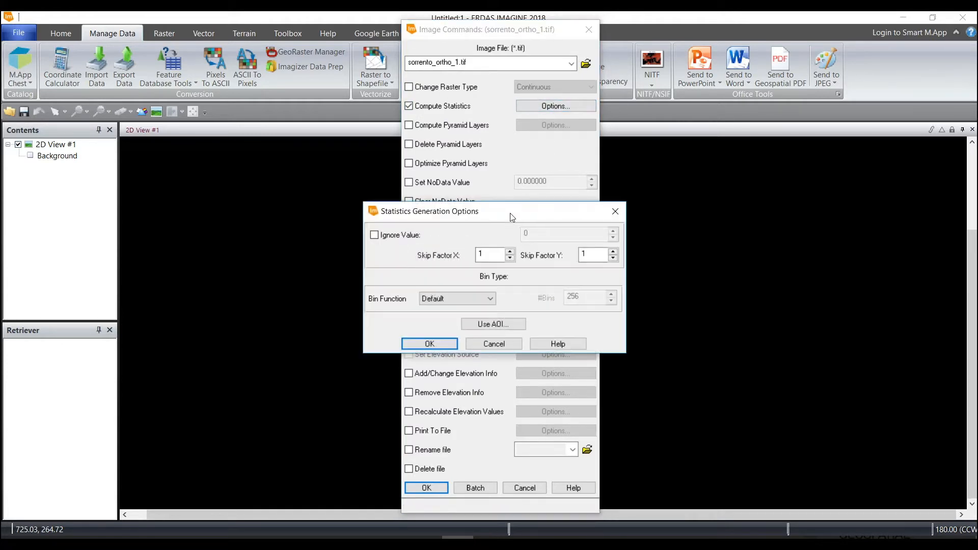
drag(494, 218, 498, 189)
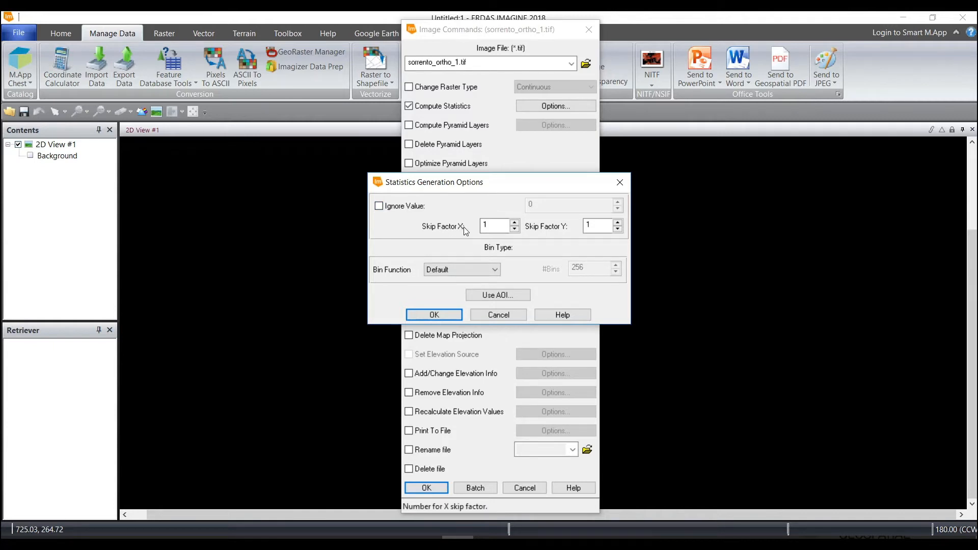
click(427, 313)
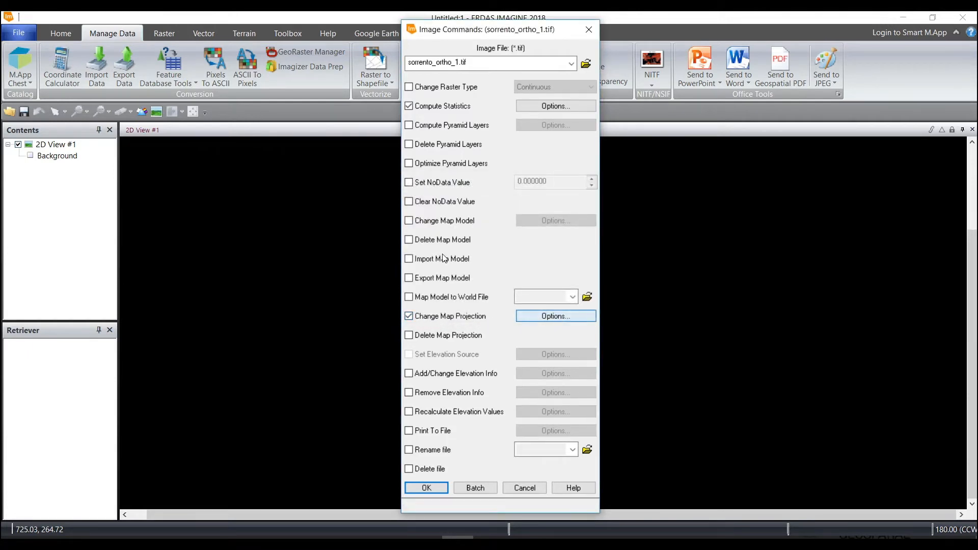
Open the custom Projection Chooser from the Change Map Projection options.
click(554, 314)
drag(522, 247, 536, 239)
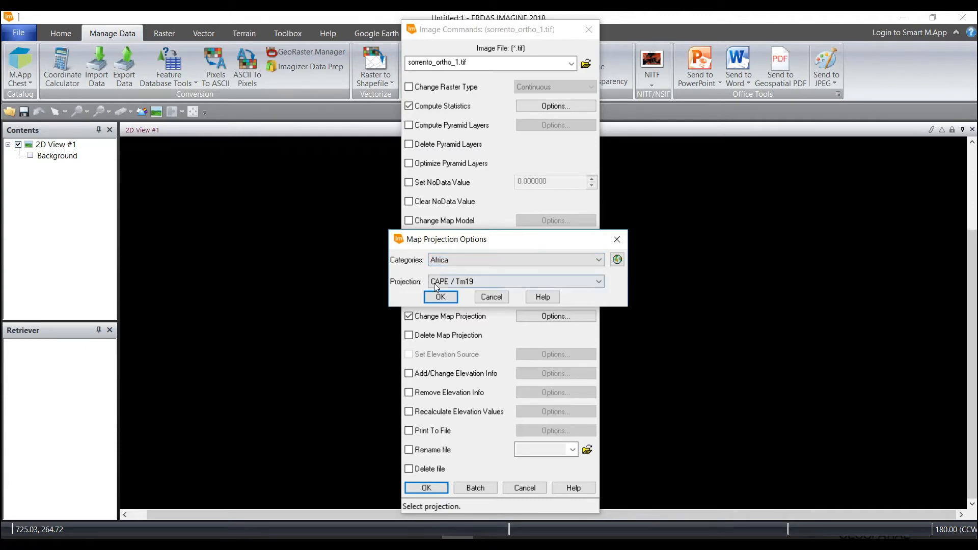
click(617, 260)
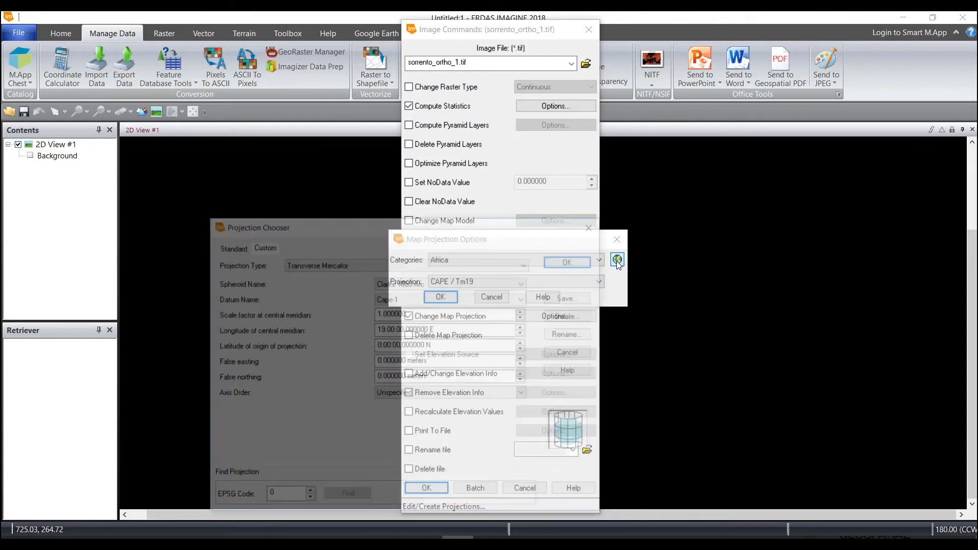
drag(555, 208, 566, 155)
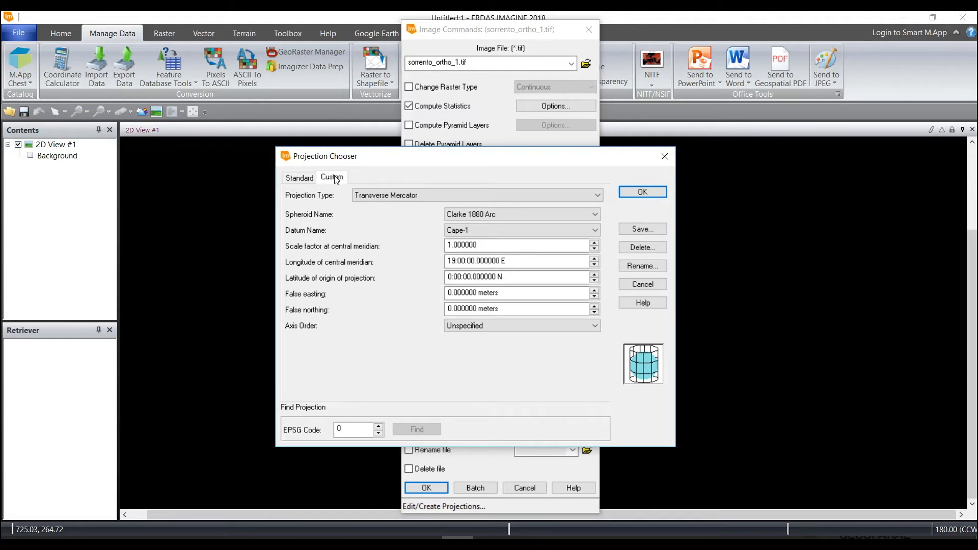
Set the custom projection type to UTM and look at the spheroid choices.
click(380, 196)
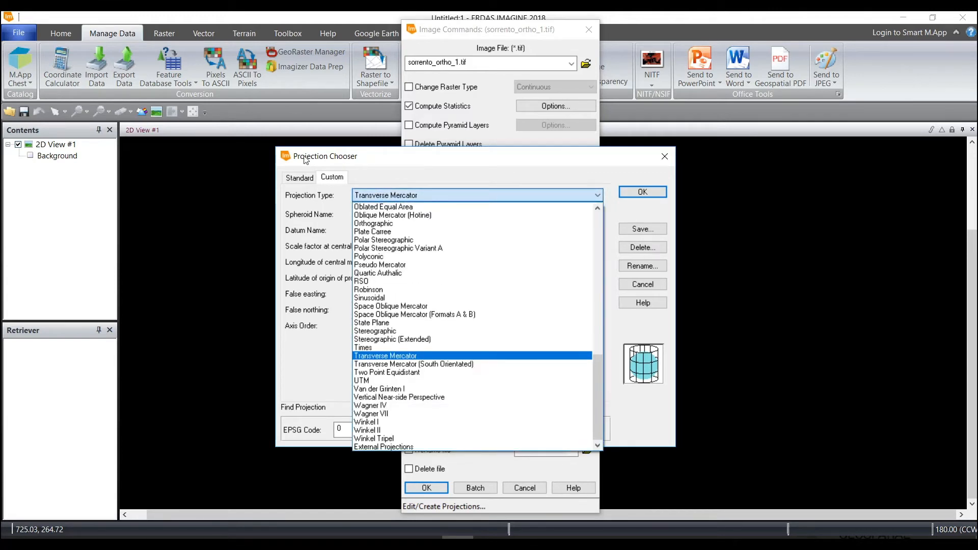
click(375, 381)
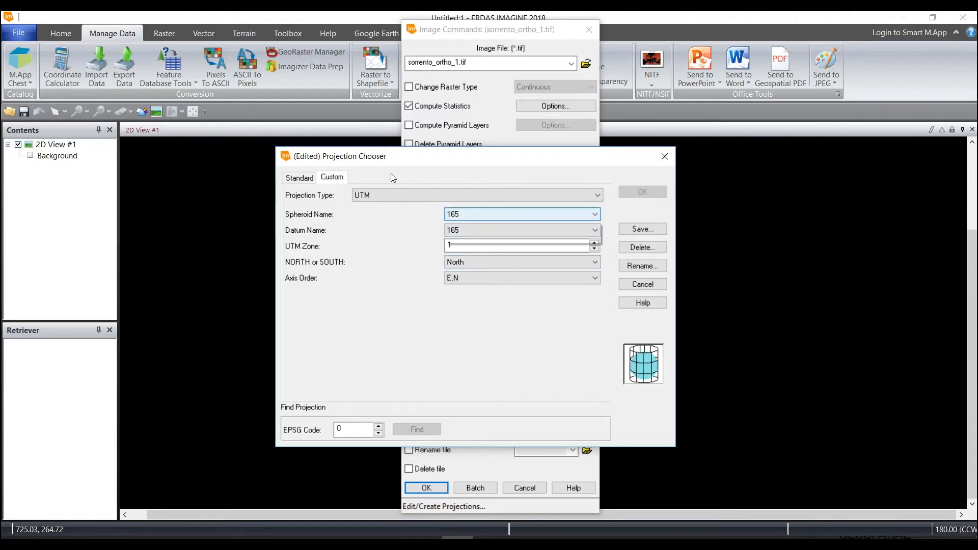
click(519, 215)
click(520, 214)
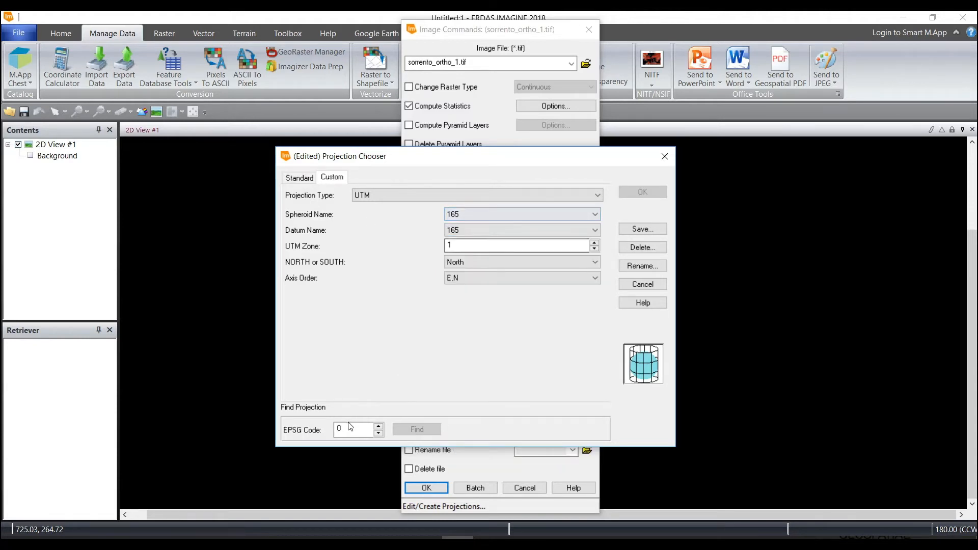
Find and apply the projection with EPSG code 32755, and enable Map Model to World File for the image.
drag(352, 429, 296, 435)
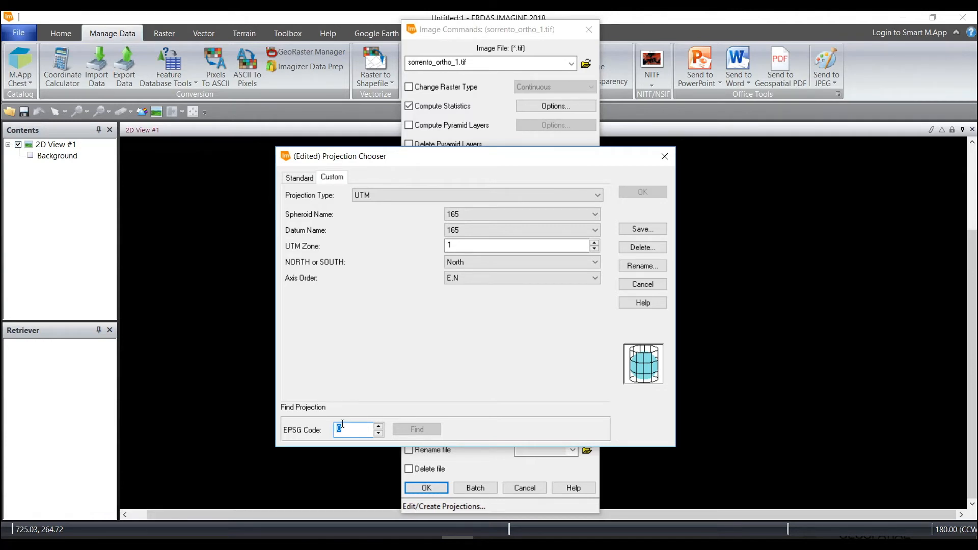
text(32755)
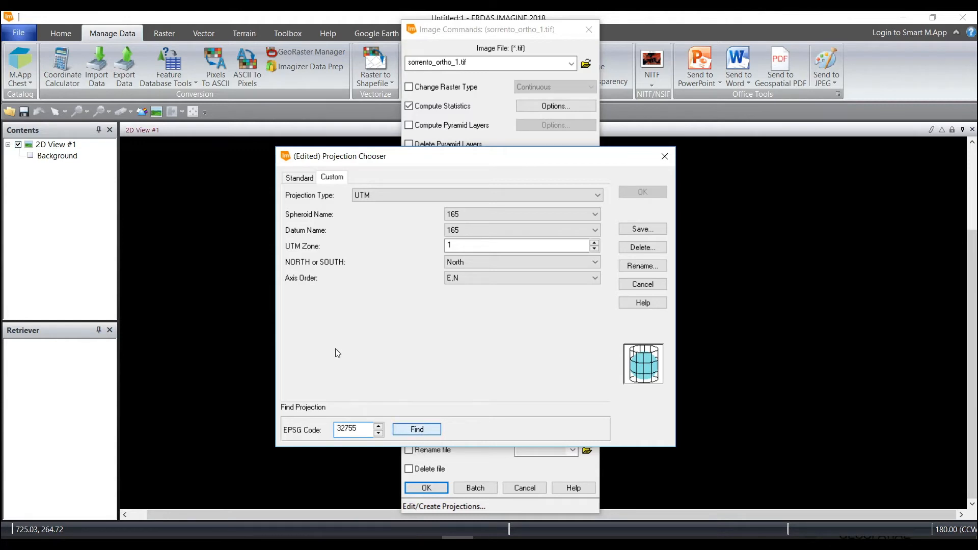
click(416, 429)
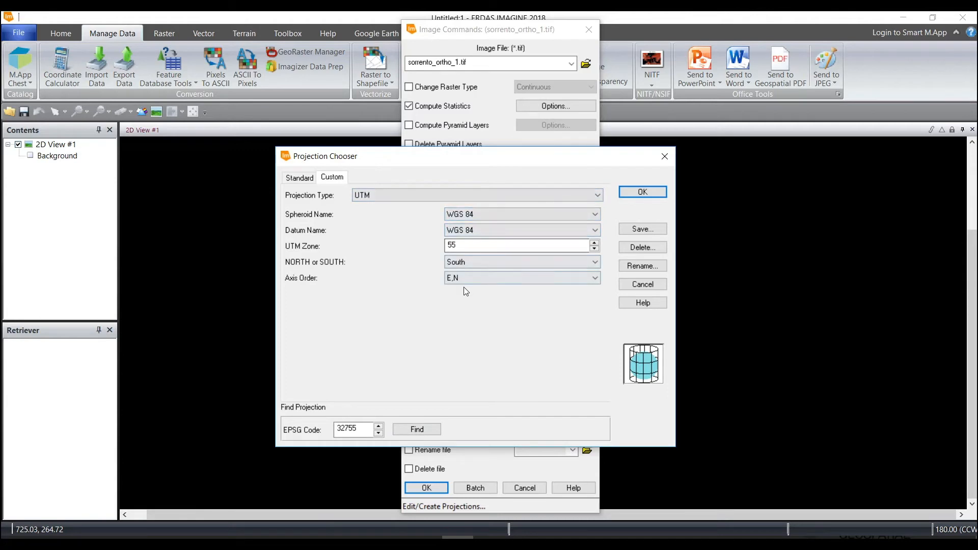
click(642, 192)
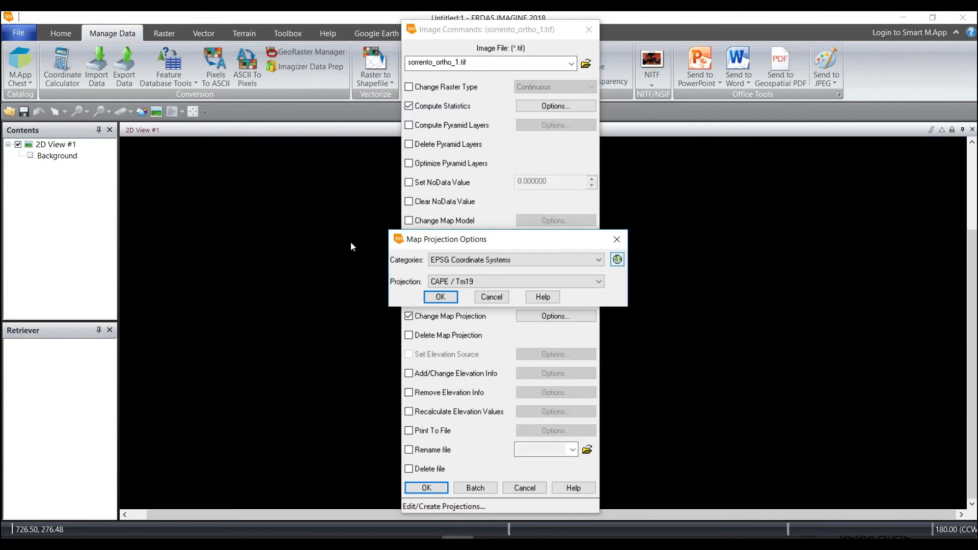
click(438, 298)
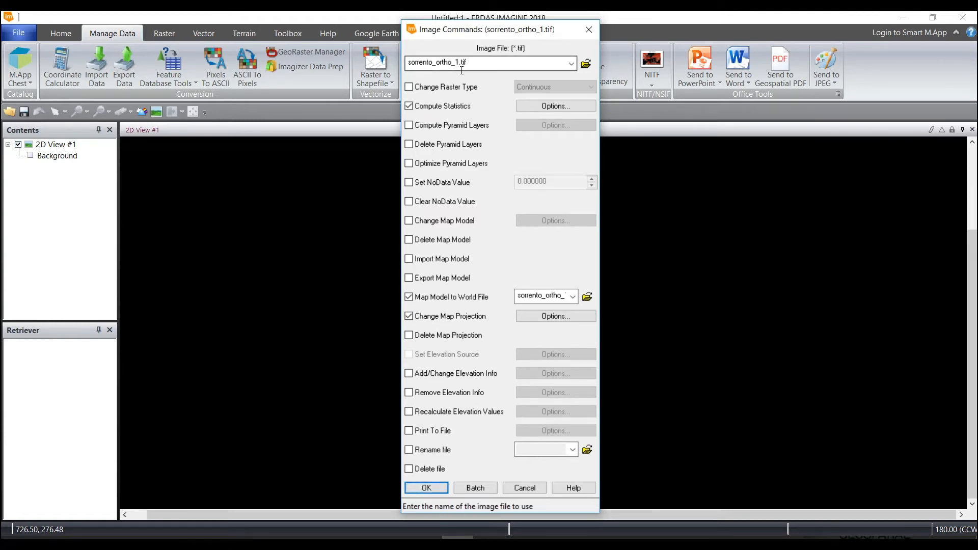
Turn the image commands into a batch and add Sorrento_ortho_2.tif through Sorrento_ortho_11.tif as further inputs.
click(469, 488)
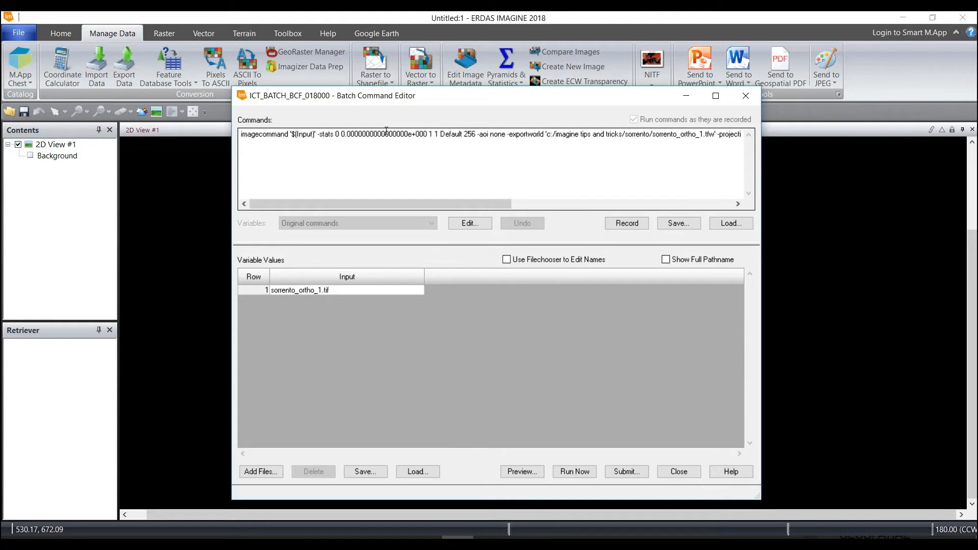
click(286, 290)
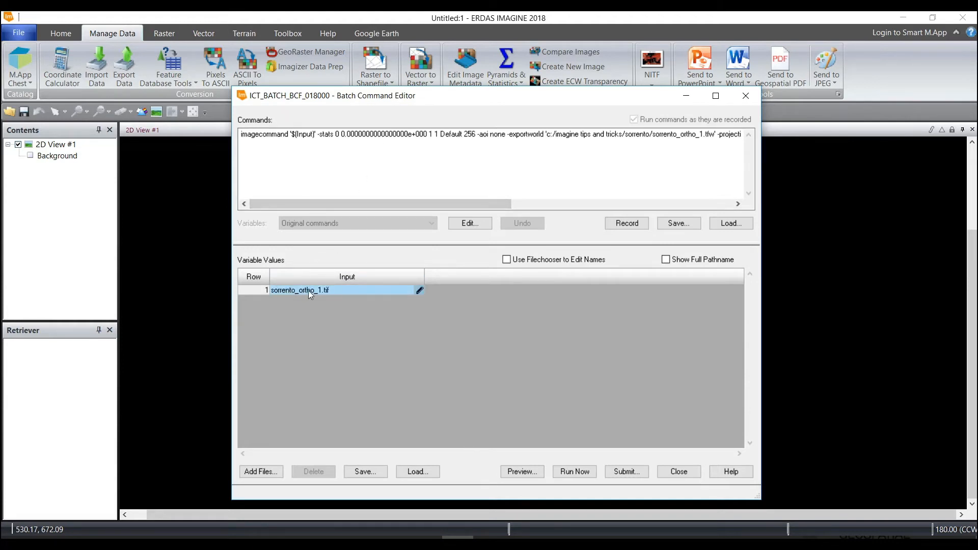
click(260, 471)
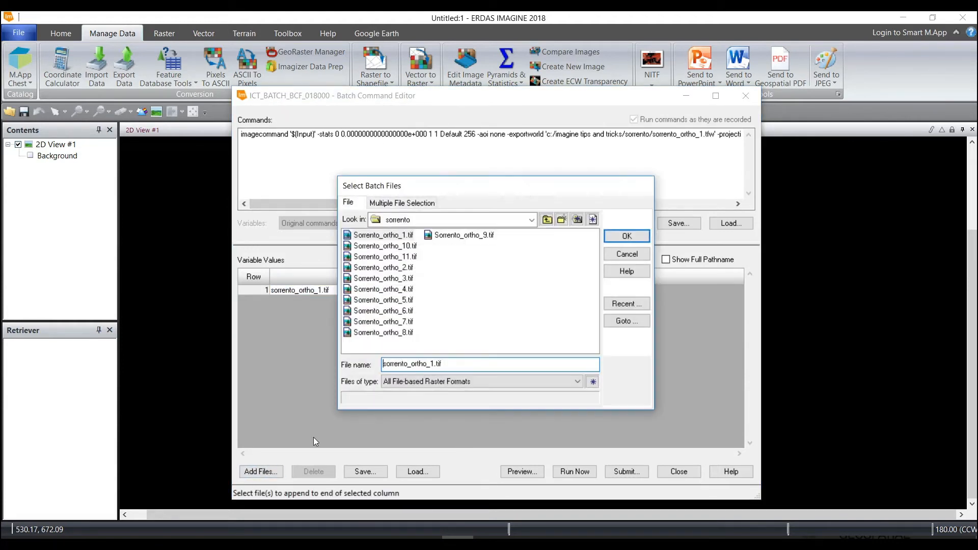
click(401, 248)
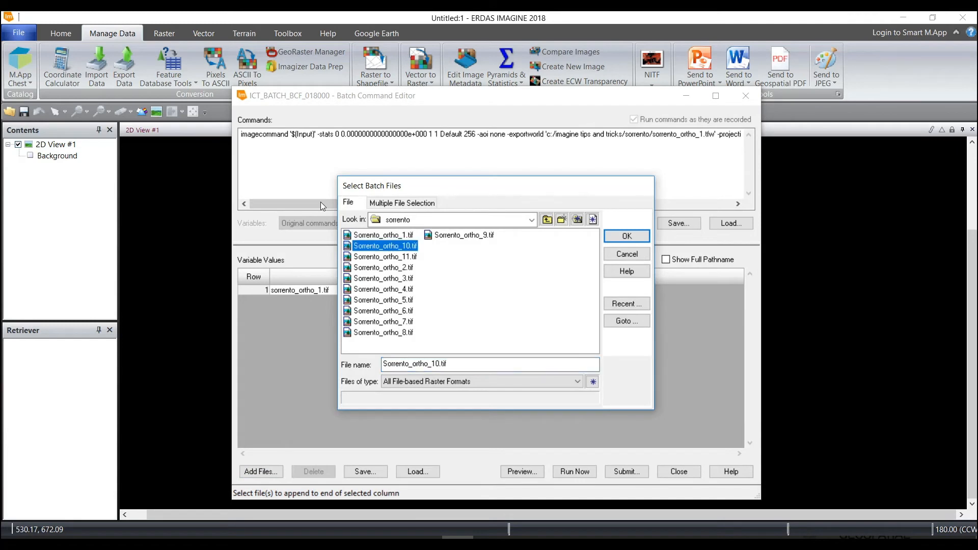
shift+click(460, 235)
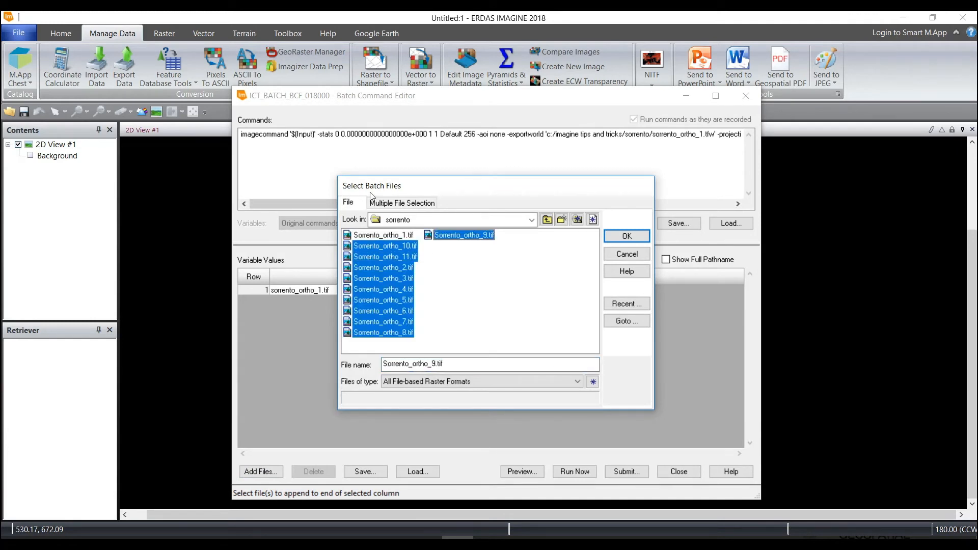
click(625, 236)
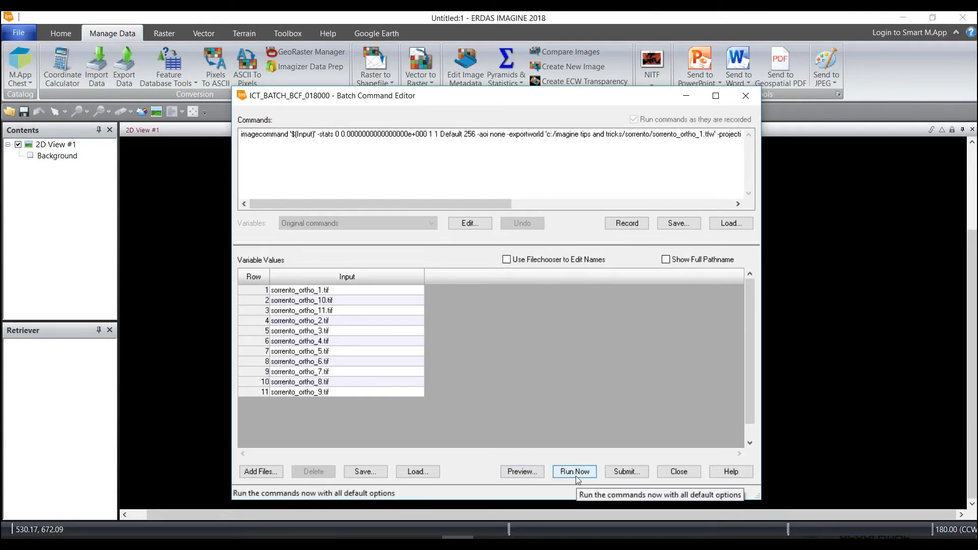
click(316, 291)
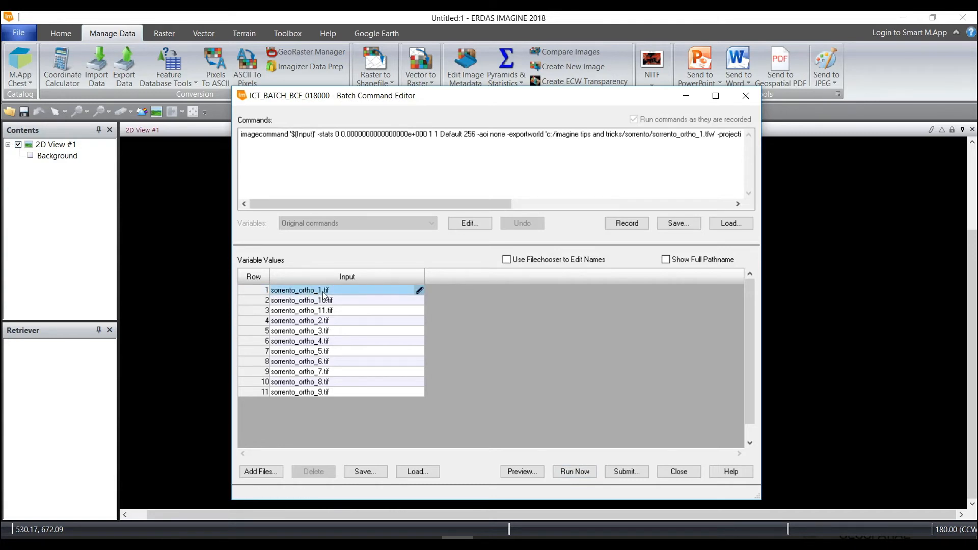
Submit the batch for immediate processing with 2 simultaneous processes.
click(628, 472)
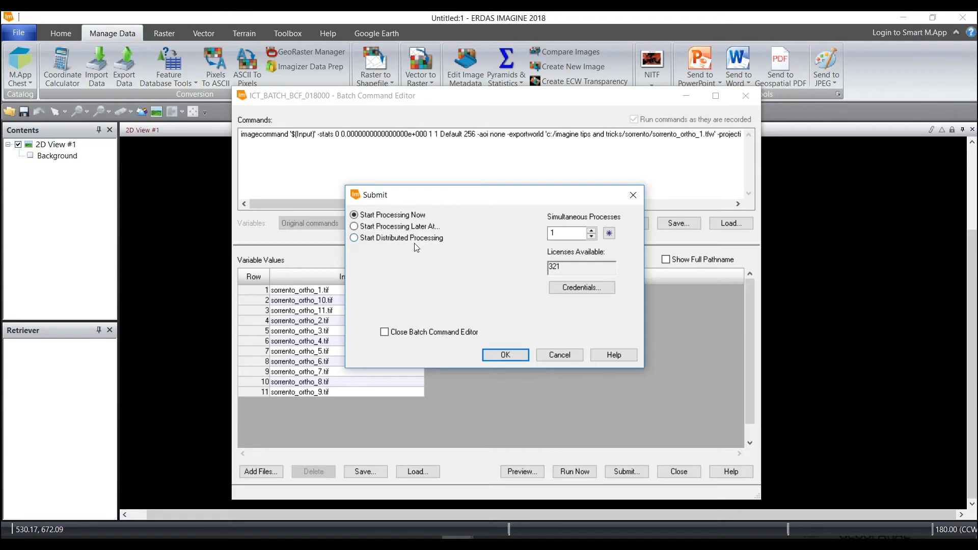
click(592, 230)
drag(565, 233, 543, 233)
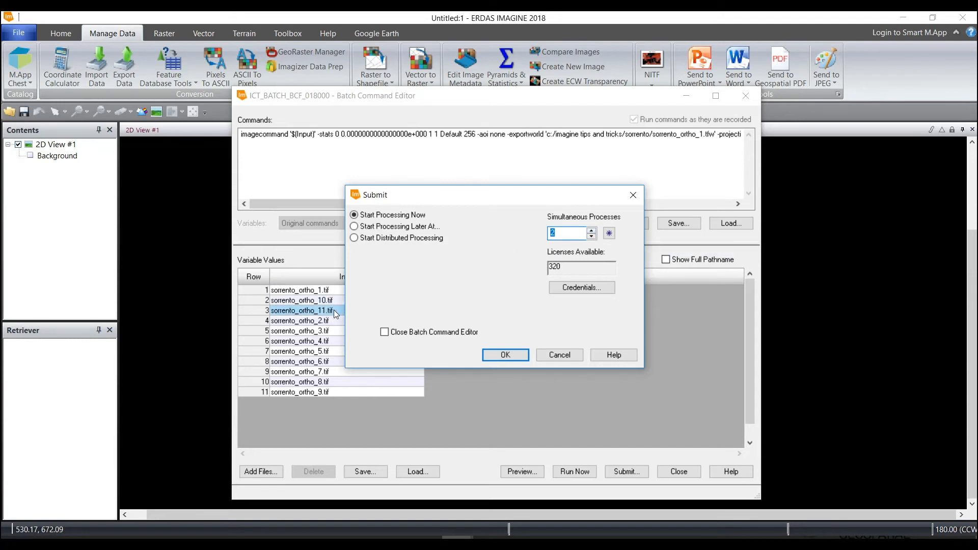
click(506, 355)
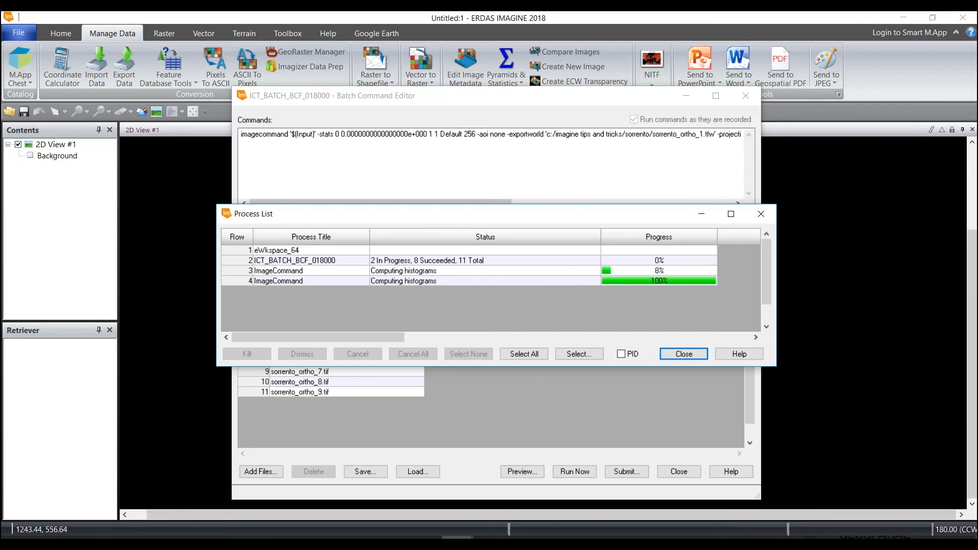
Close the process list and the Batch Command Editor.
click(683, 354)
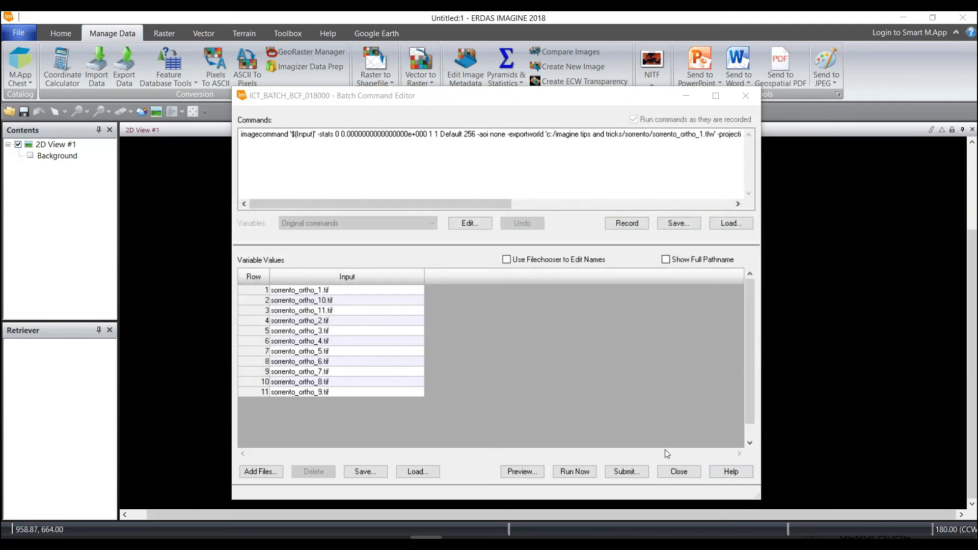
click(665, 472)
click(499, 332)
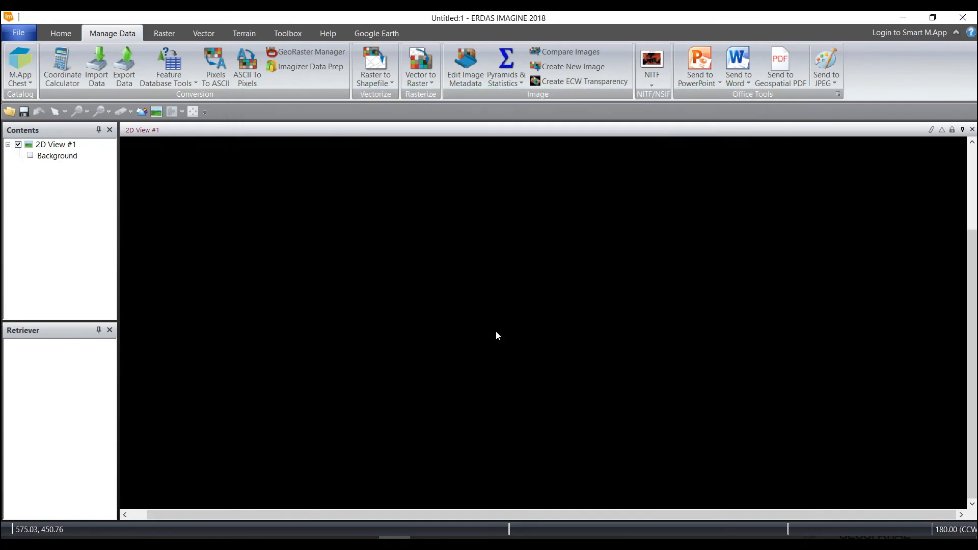
View the image metadata of Sorrento_ortho_1.tif from the Sorrento folder to check its statistics and projection information.
click(57, 34)
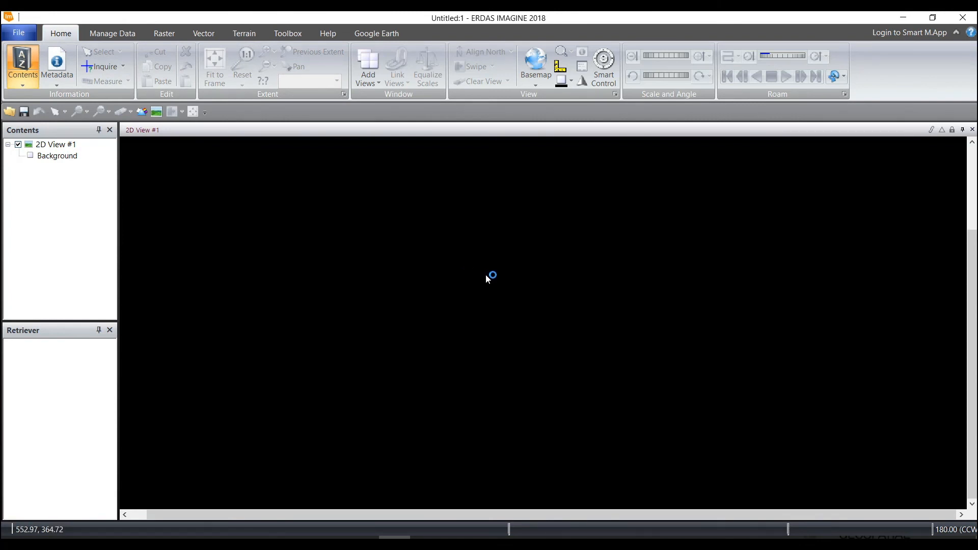
drag(364, 108, 617, 140)
click(334, 165)
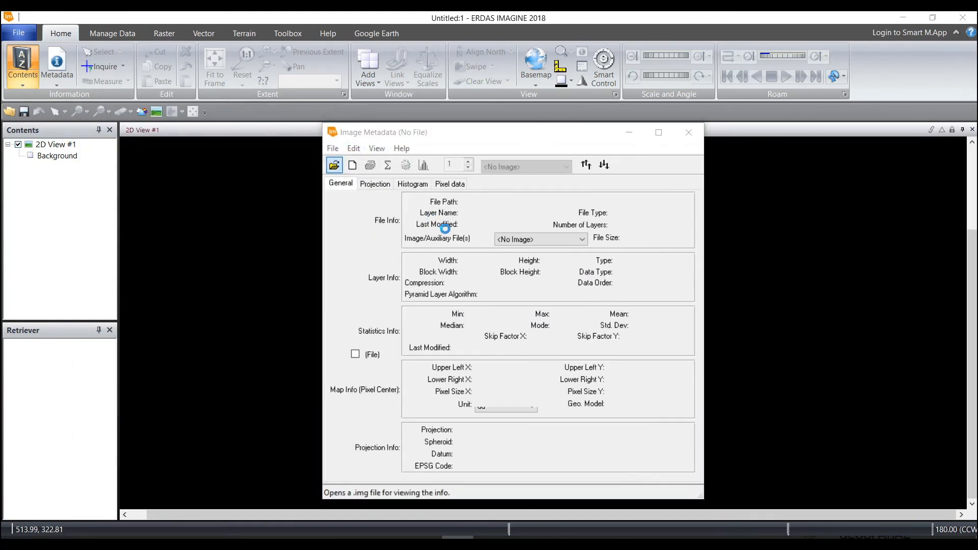
double_click(383, 263)
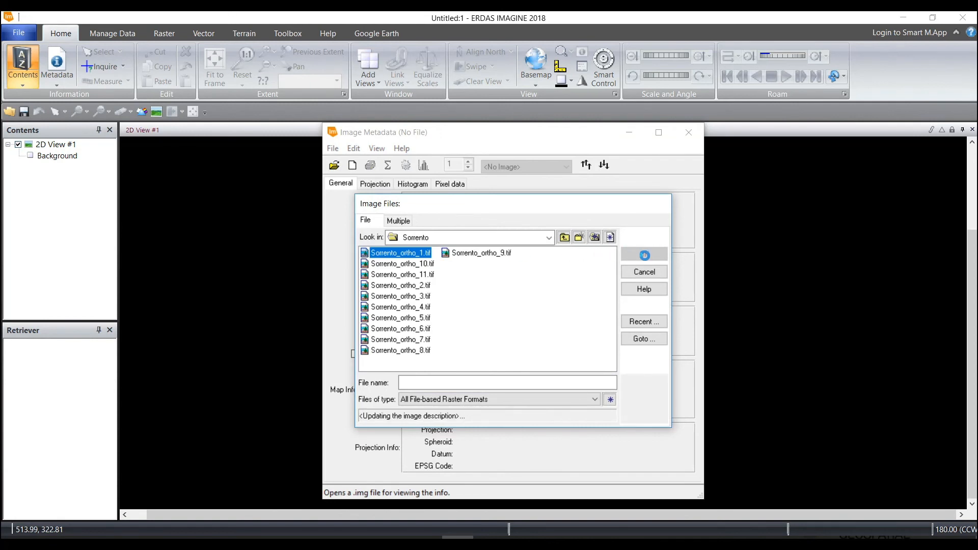
click(644, 255)
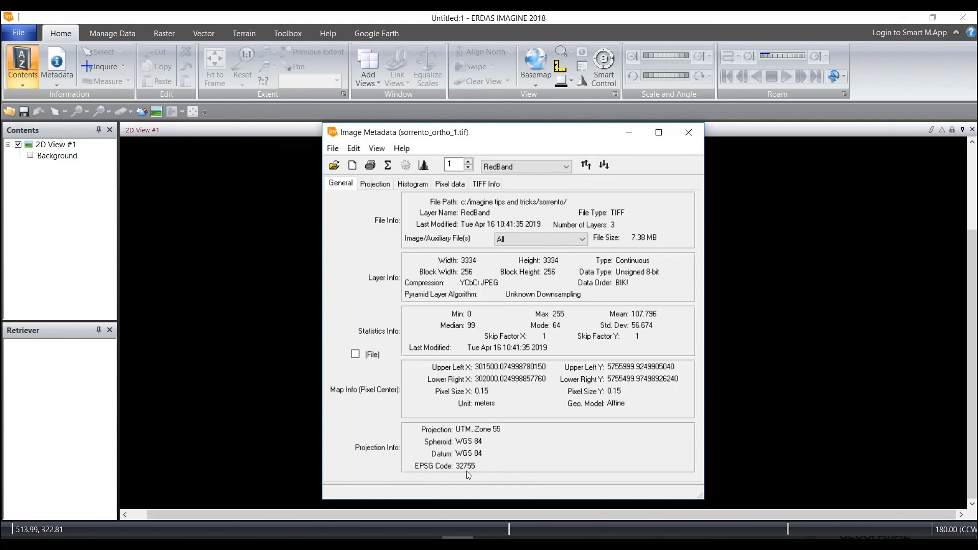
Load Sorrento_ortho_10.tif into the Image Metadata viewer to check its statistics and projection information.
click(334, 166)
click(415, 264)
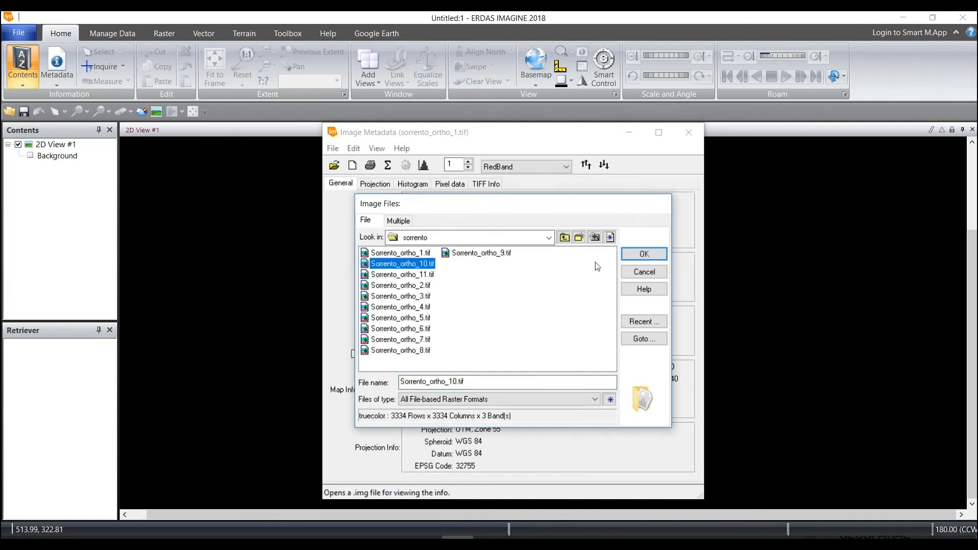
key(Return)
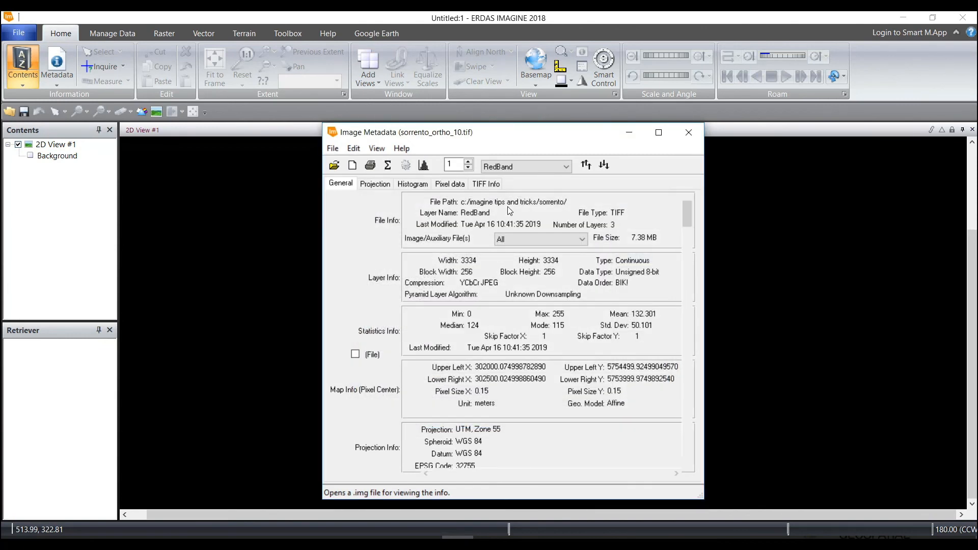